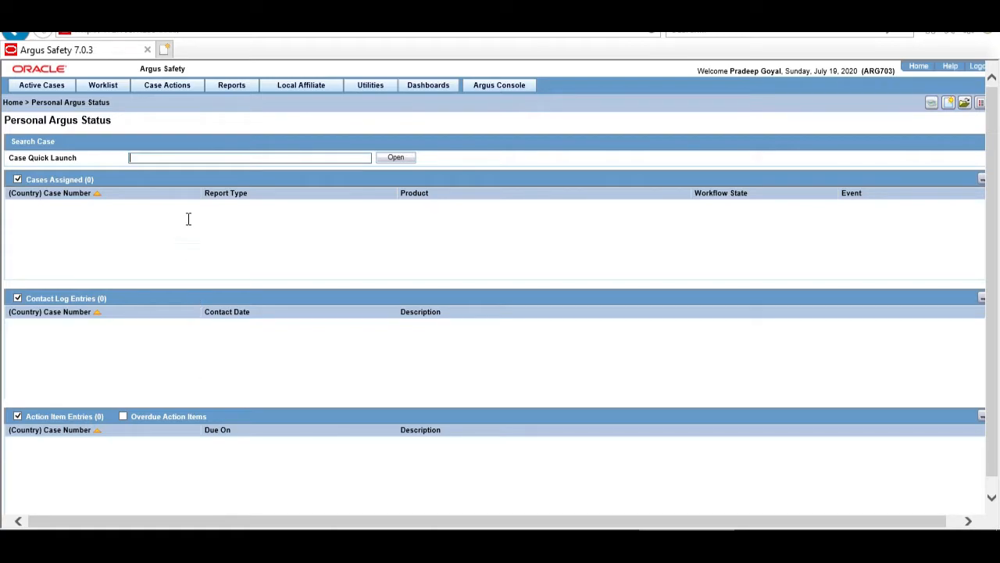
# List all cases in Case Open using the default search criteria.
pyautogui.click(160, 100)
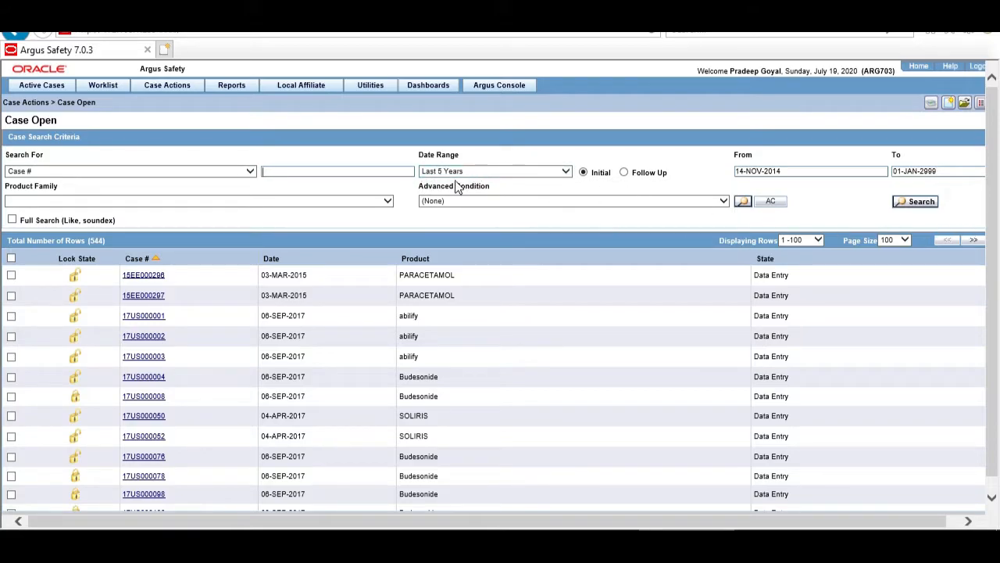
pyautogui.click(919, 200)
pyautogui.scroll(-1, 990, 250)
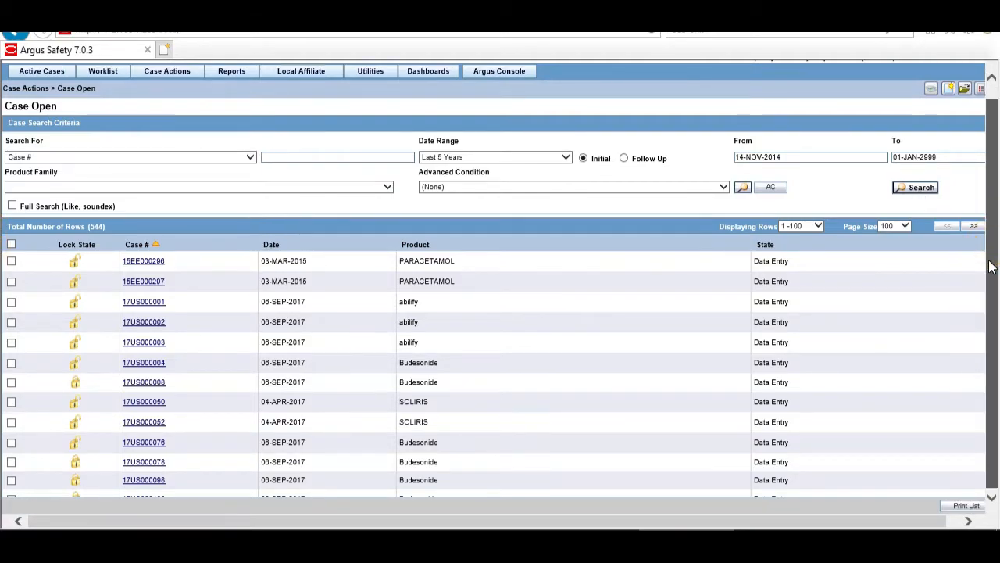
pyautogui.moveTo(923, 522); pyautogui.dragTo(941, 521)
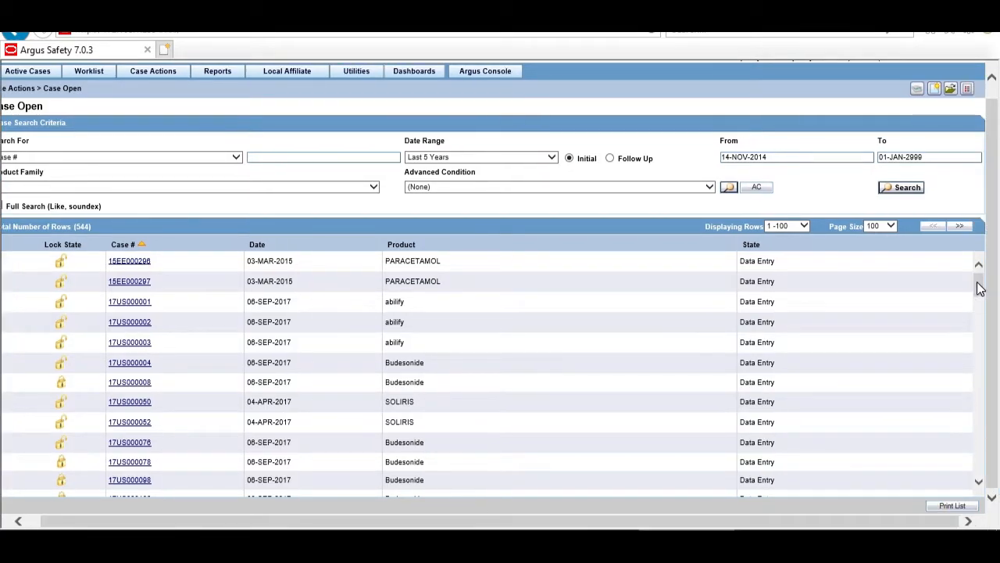
pyautogui.moveTo(978, 285); pyautogui.dragTo(979, 300)
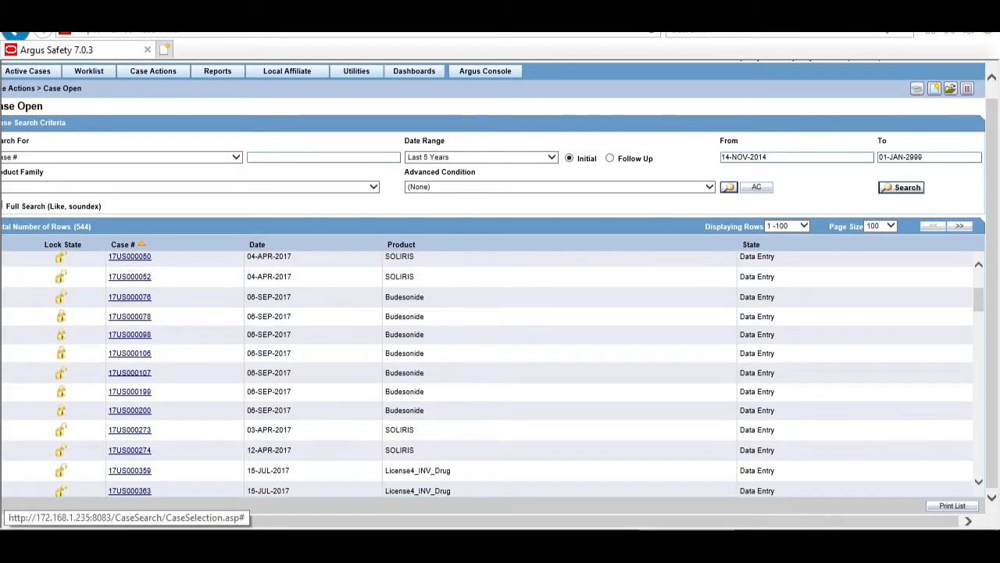
pyautogui.moveTo(89, 522); pyautogui.dragTo(75, 522)
pyautogui.click(15, 318)
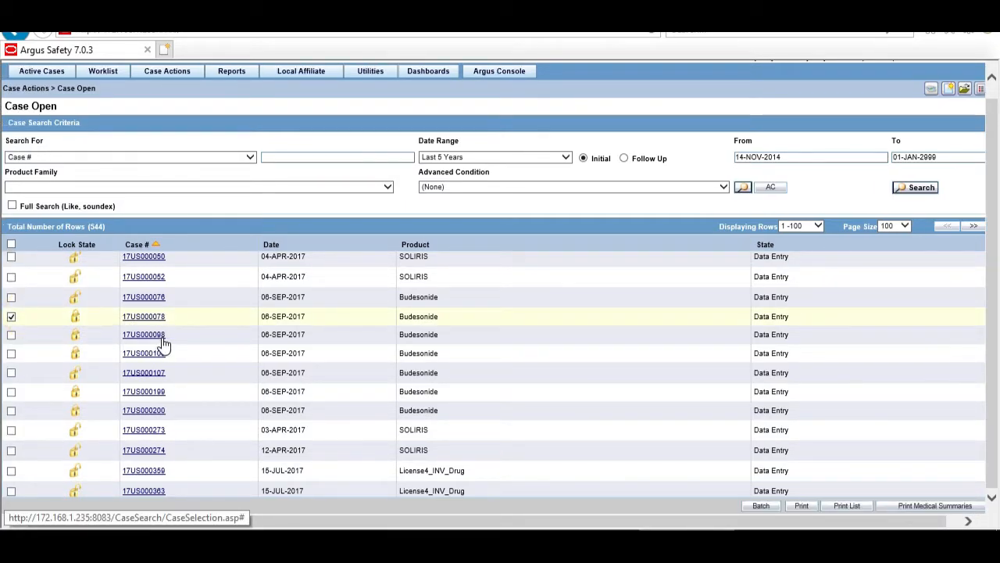
pyautogui.click(11, 336)
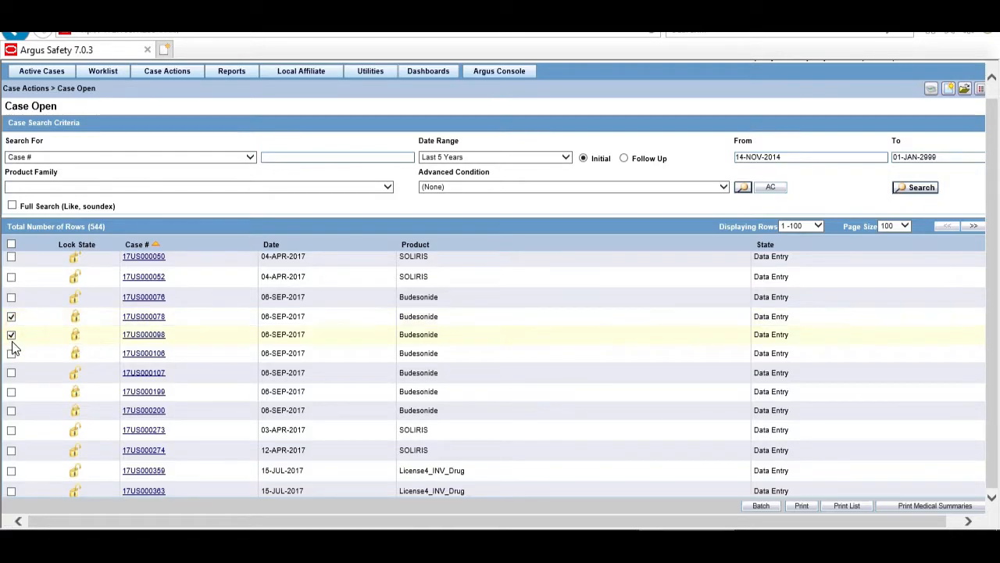
pyautogui.click(11, 354)
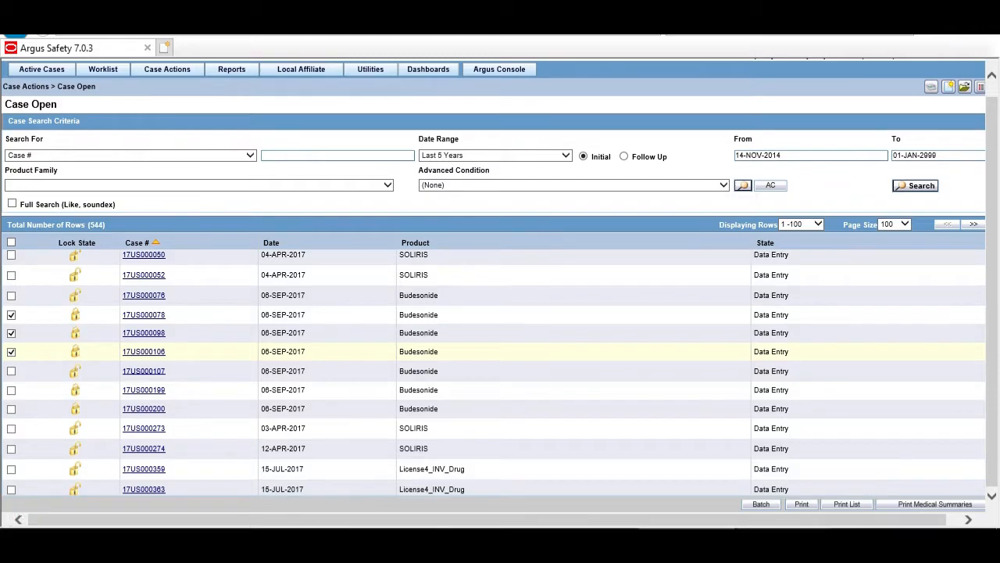
# Start a batch report for the ticked cases: FDA_DM, CIOMS-I form, Marketed License, Final.
pyautogui.click(765, 505)
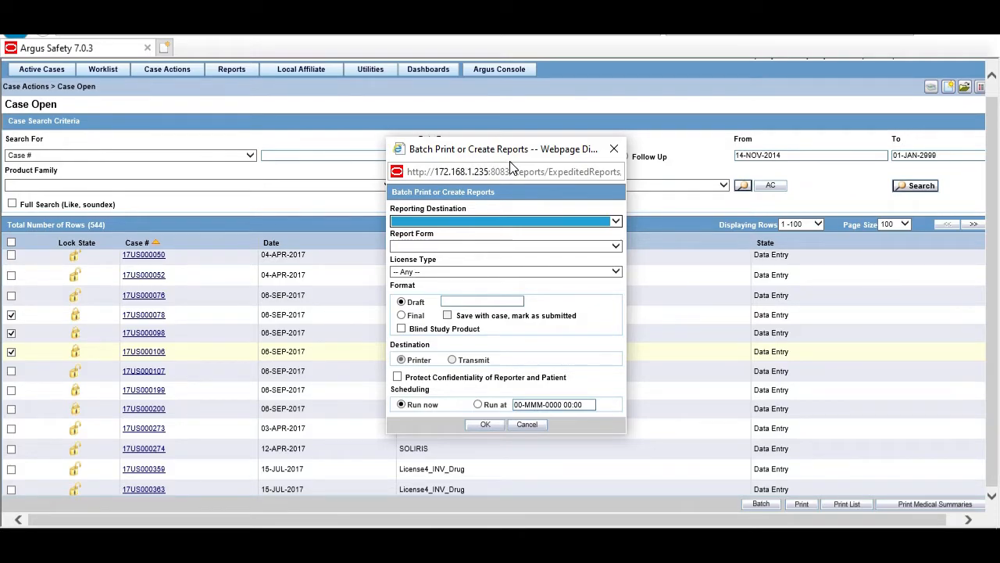
pyautogui.click(436, 220)
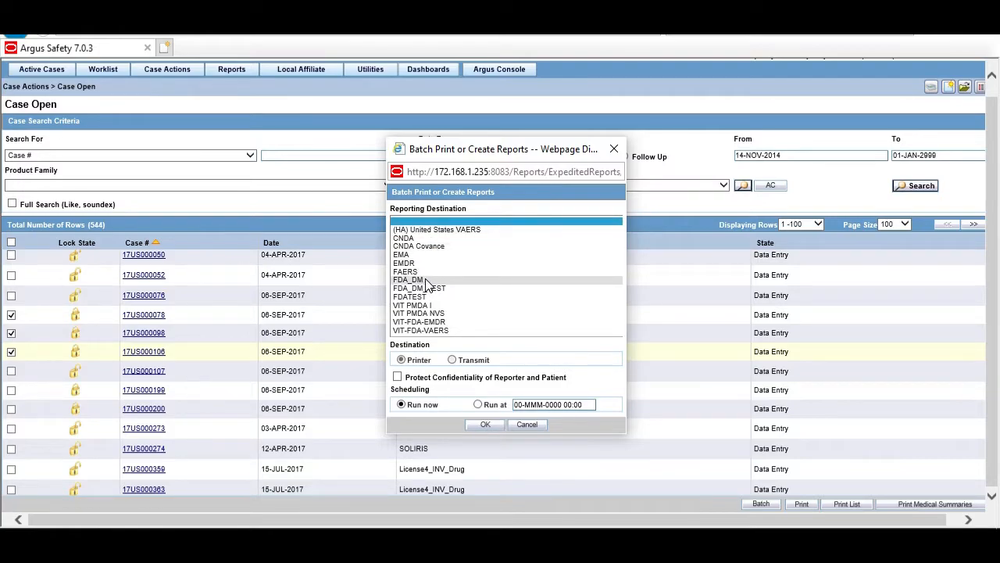
pyautogui.click(426, 279)
pyautogui.click(425, 247)
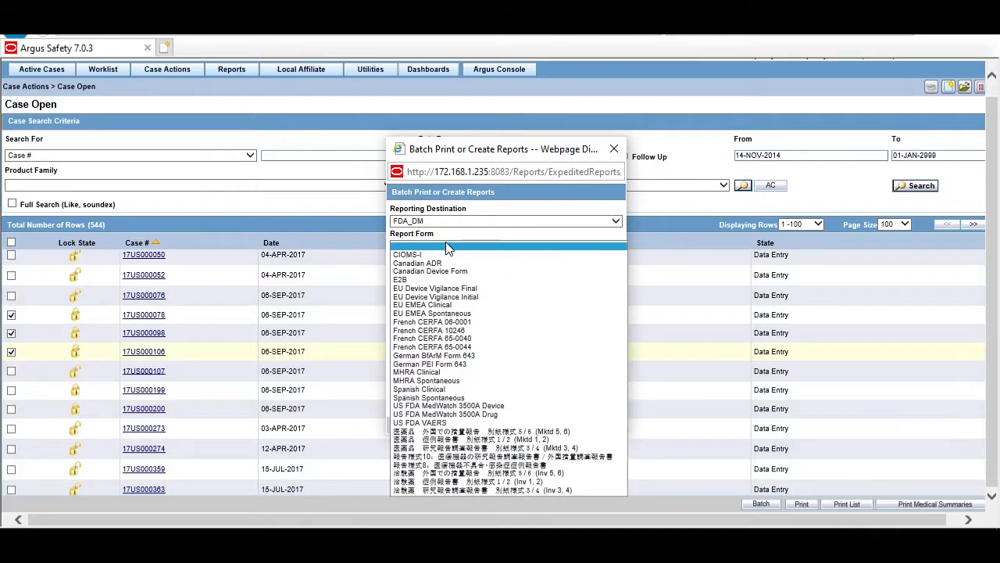
pyautogui.click(422, 255)
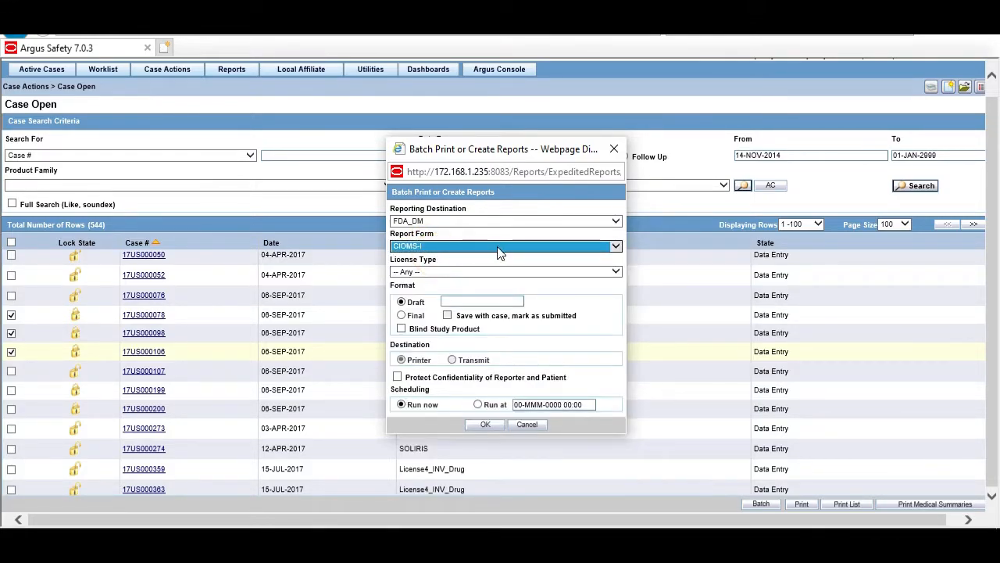
pyautogui.click(429, 272)
pyautogui.click(423, 290)
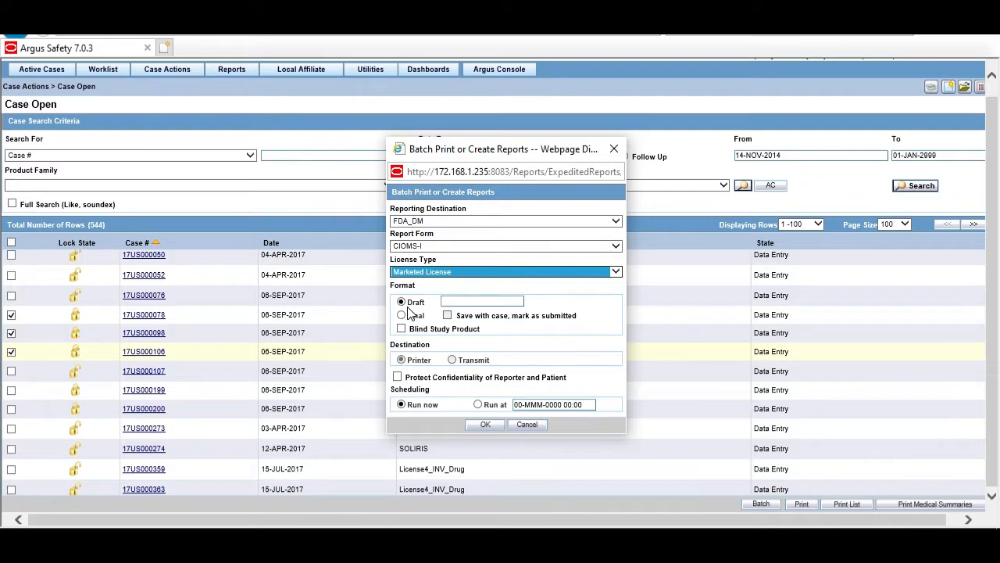
pyautogui.click(402, 316)
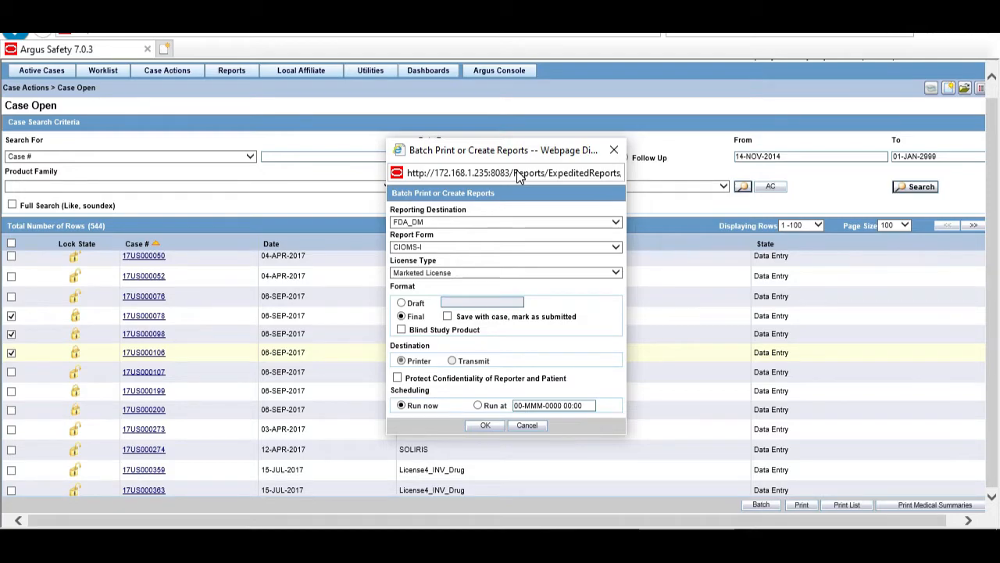
# Save the report with the case as submitted and schedule it for 17-JUL-2020 00:38.
pyautogui.click(448, 317)
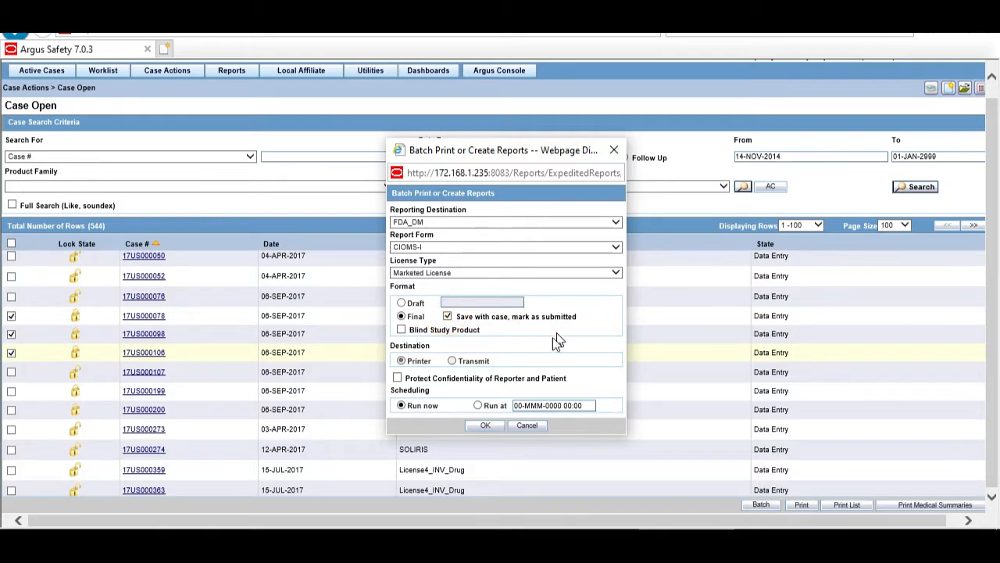
pyautogui.click(477, 405)
pyautogui.click(528, 405)
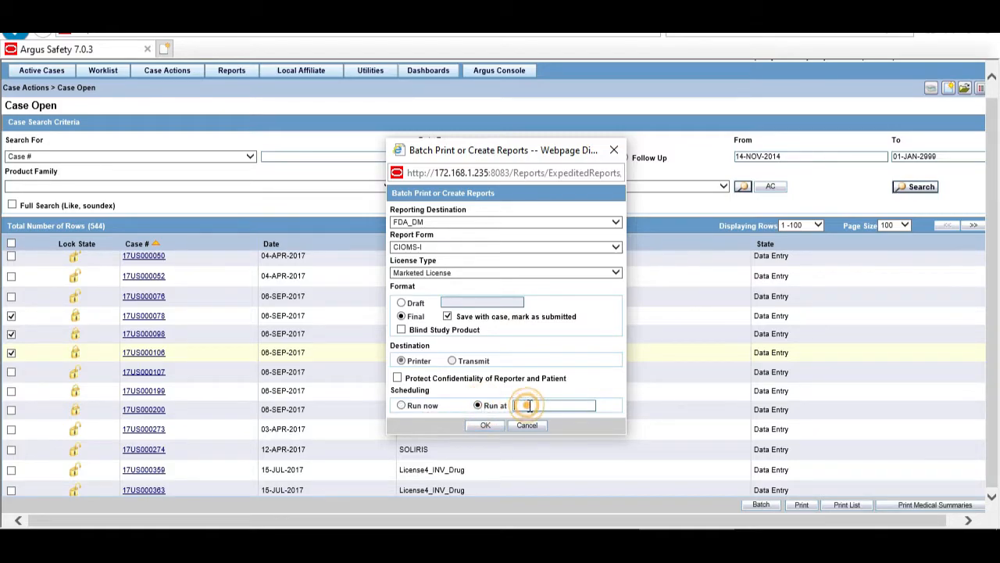
pyautogui.press('Tab')
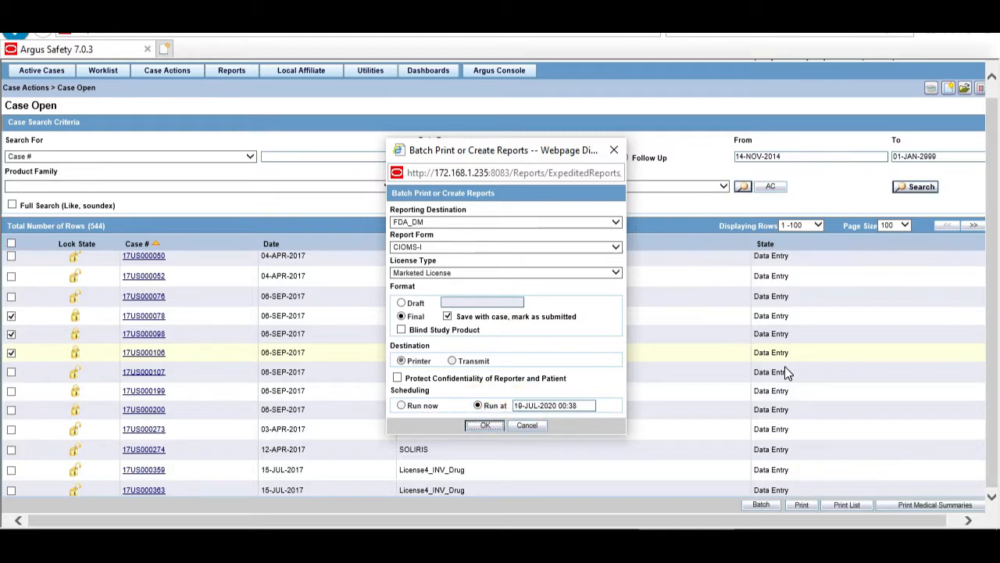
pyautogui.click(526, 406)
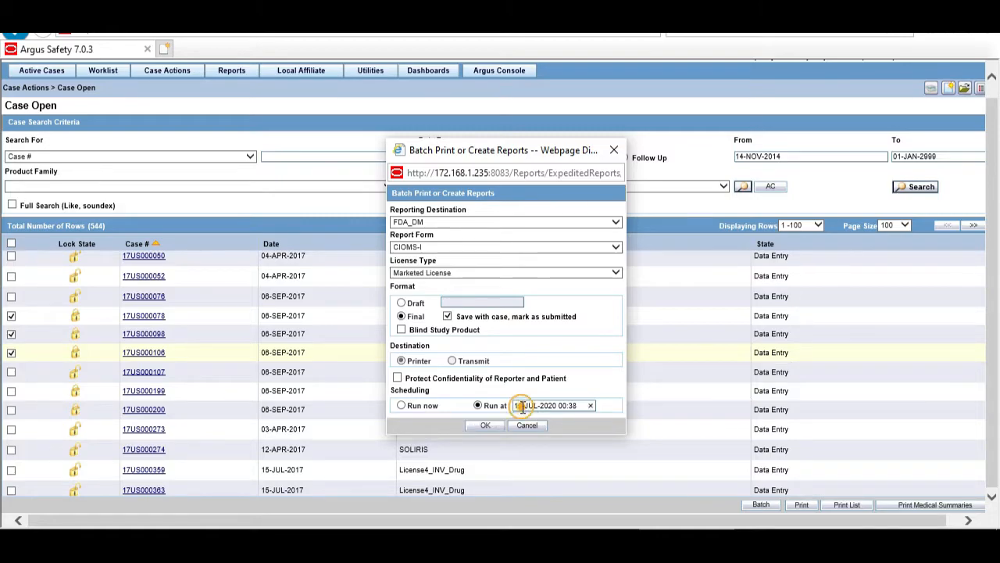
pyautogui.press('BackSpace')
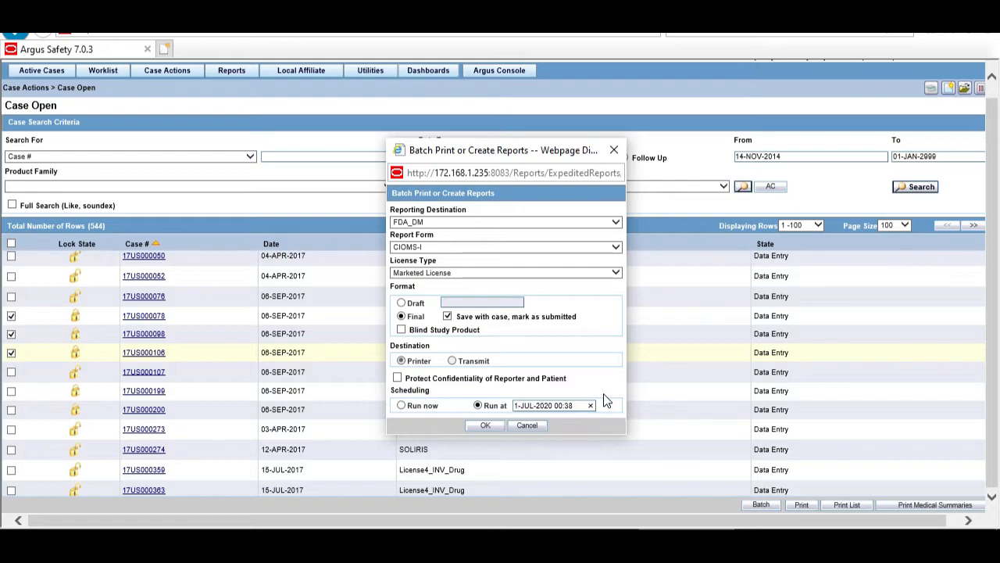
pyautogui.write('8')
pyautogui.press('BackSpace')
pyautogui.write('7')
pyautogui.press('Tab')
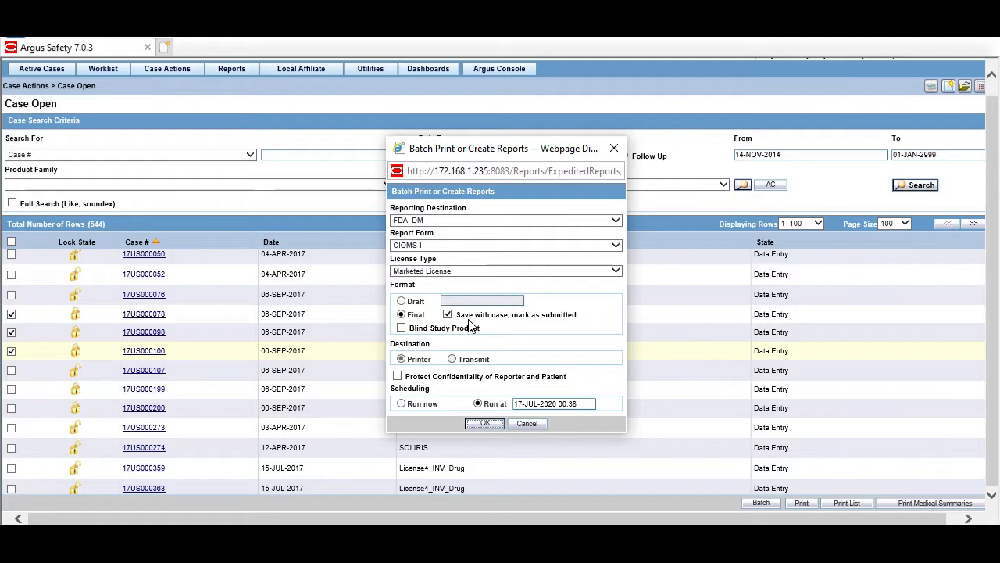
# Confirm the batch, send it to the deafult printer, and submit with justification Not specified.
pyautogui.click(486, 425)
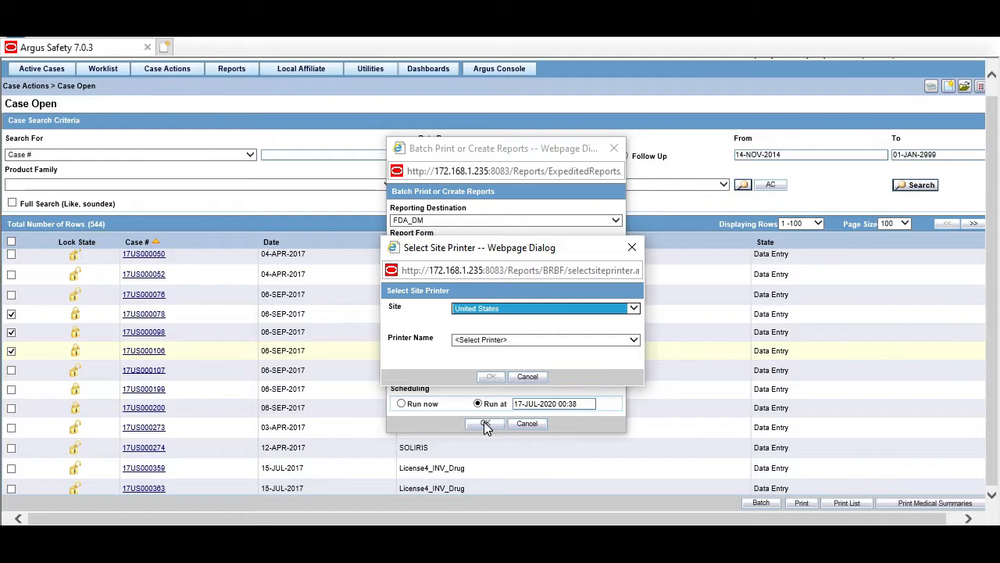
pyautogui.click(630, 342)
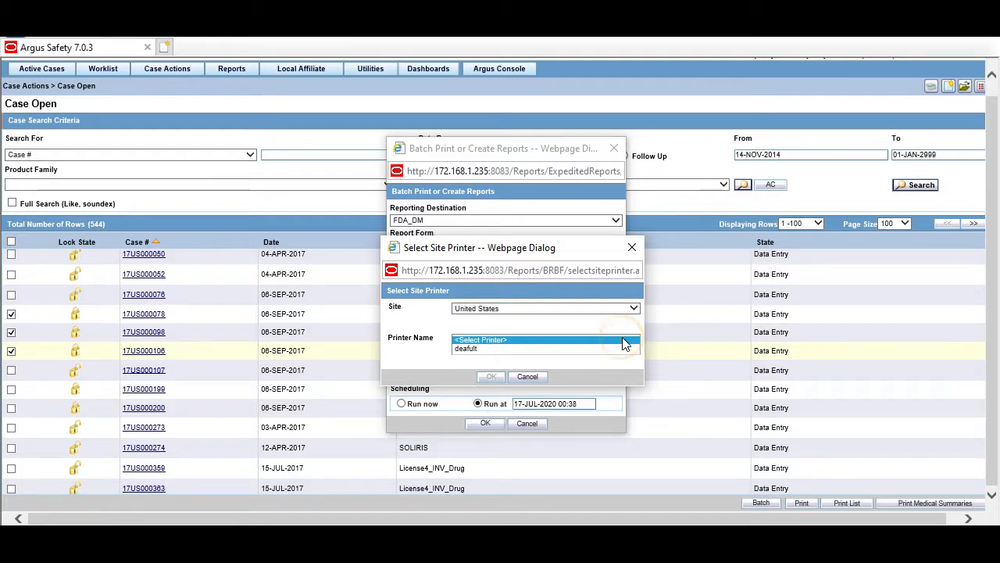
pyautogui.click(508, 348)
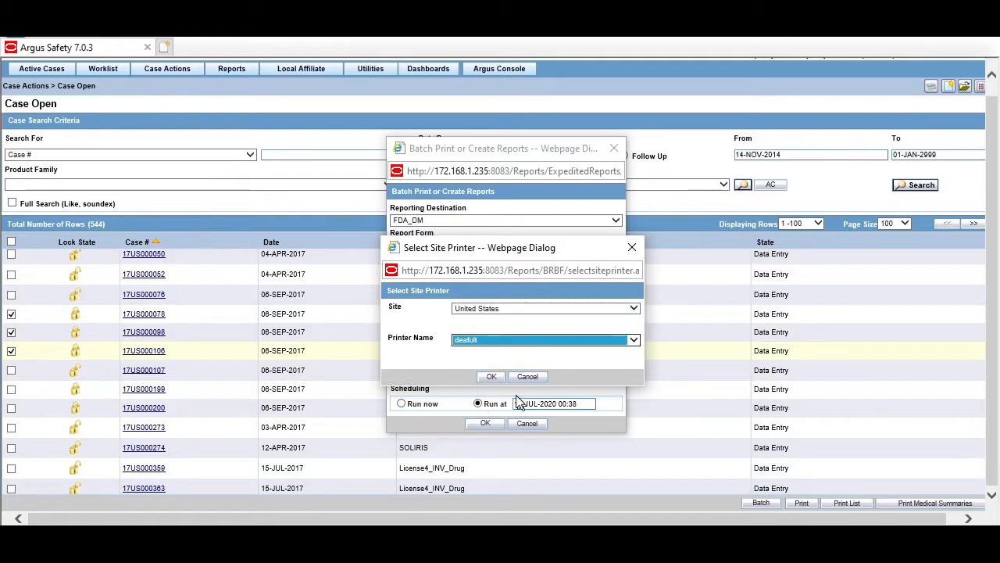
pyautogui.click(491, 376)
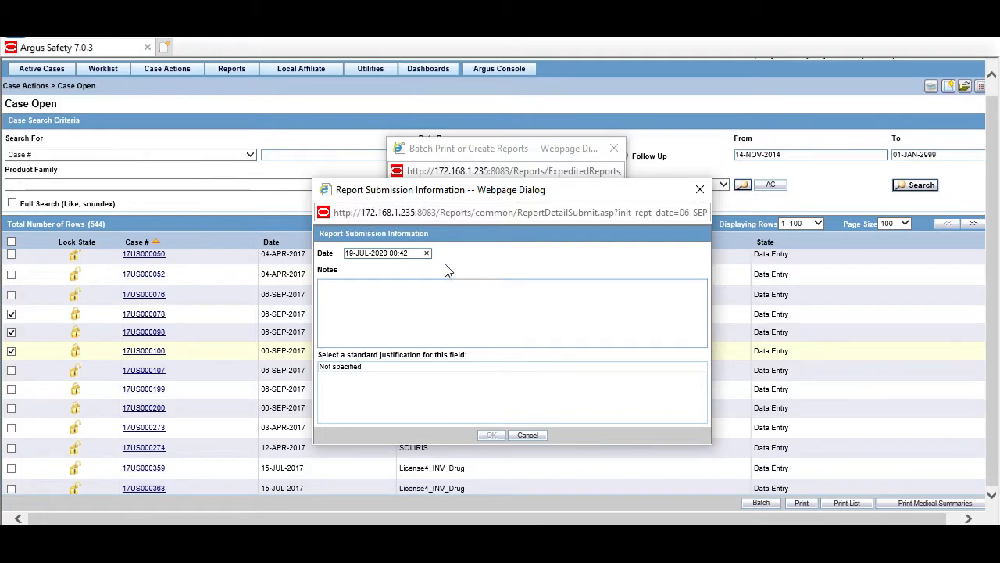
pyautogui.click(354, 366)
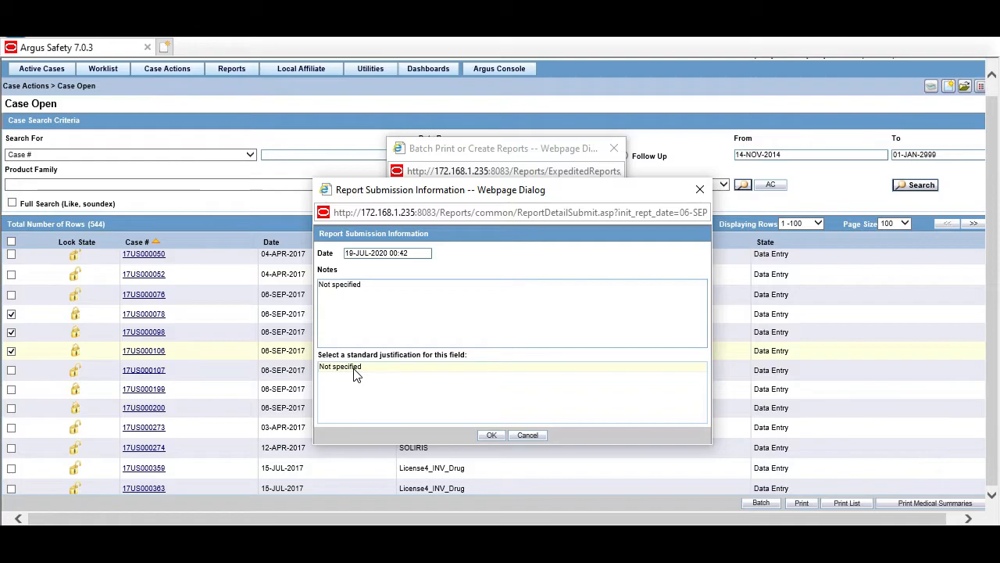
pyautogui.click(491, 435)
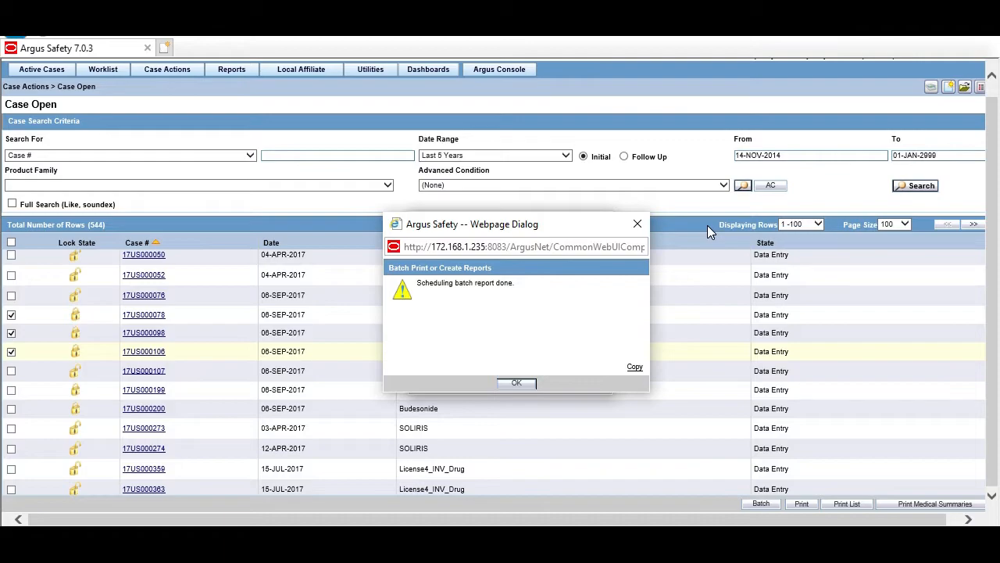
# Dismiss the confirmation and view the CIOMS-I to FDA_DM job in Utilities > Batch Reports.
pyautogui.click(518, 384)
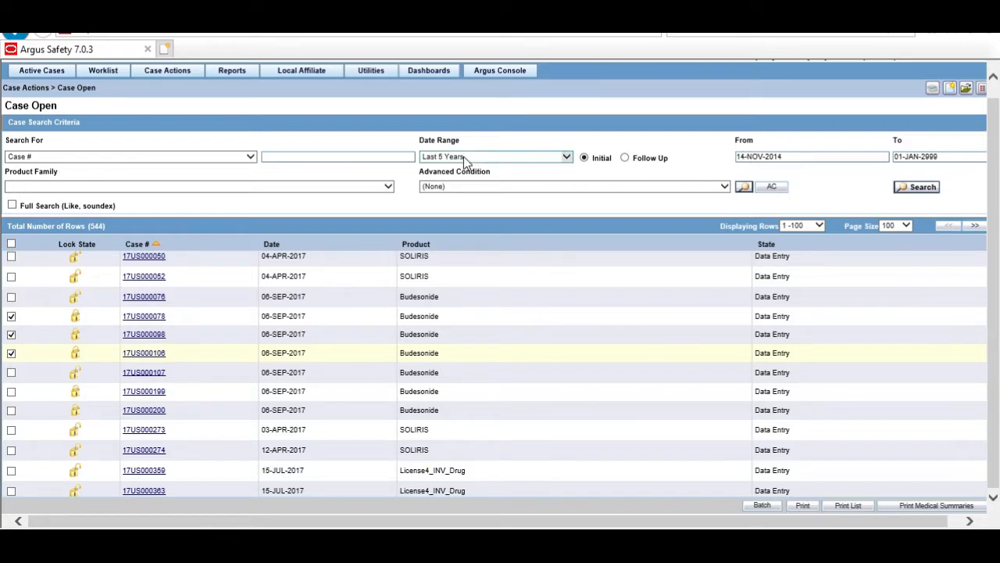
pyautogui.moveTo(377, 74)
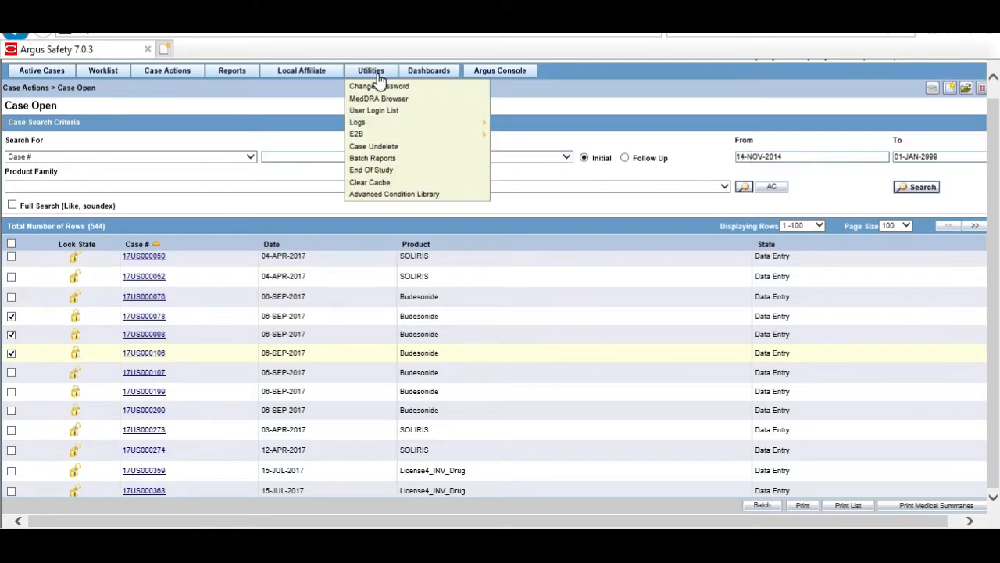
pyautogui.click(421, 162)
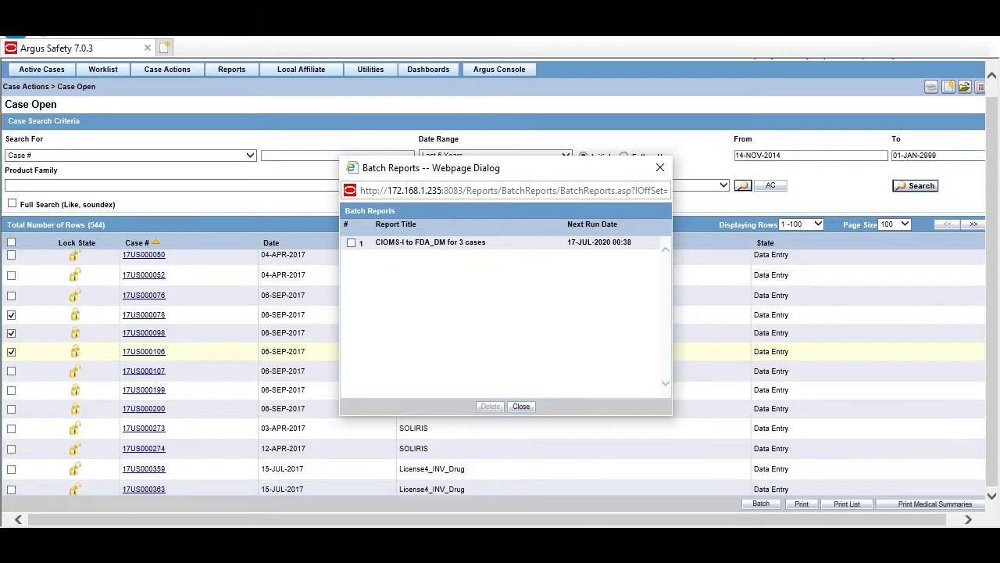
# Review the Batch Report Case process settings, then select Argus Safety Service in Windows Services.
pyautogui.moveTo(127, 540)
pyautogui.click(126, 489)
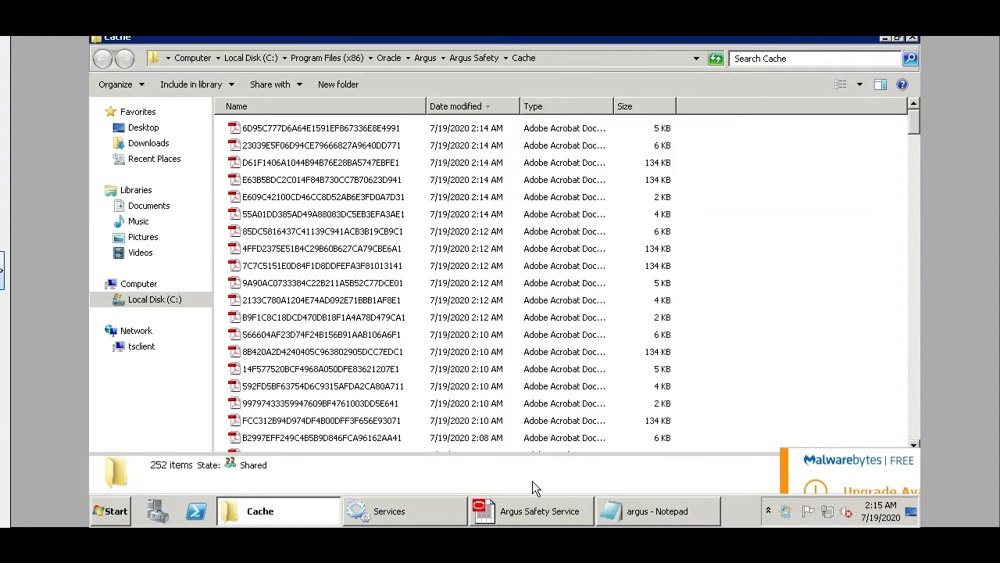
pyautogui.click(537, 519)
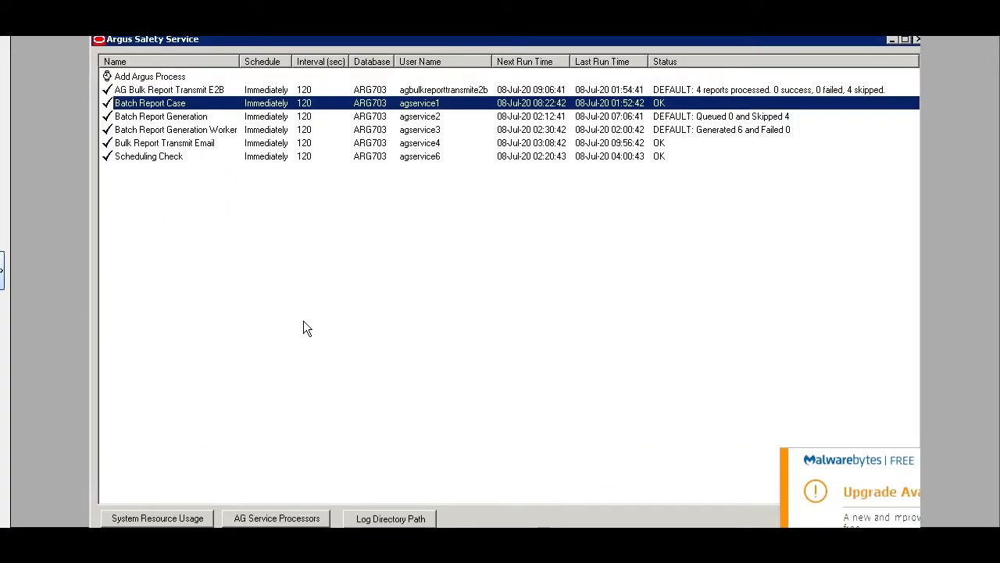
pyautogui.doubleClick(151, 104)
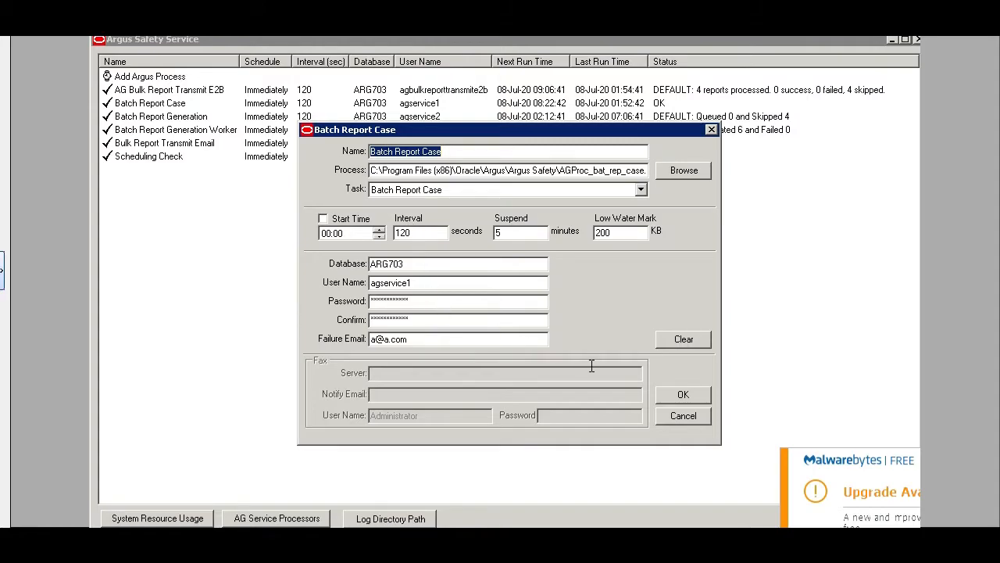
pyautogui.click(685, 393)
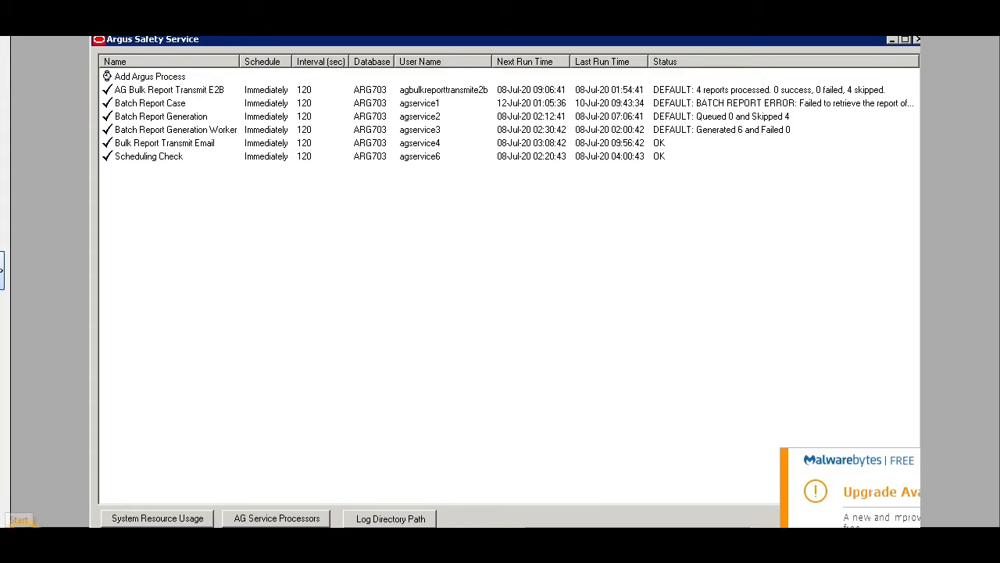
pyautogui.click(419, 509)
pyautogui.click(419, 232)
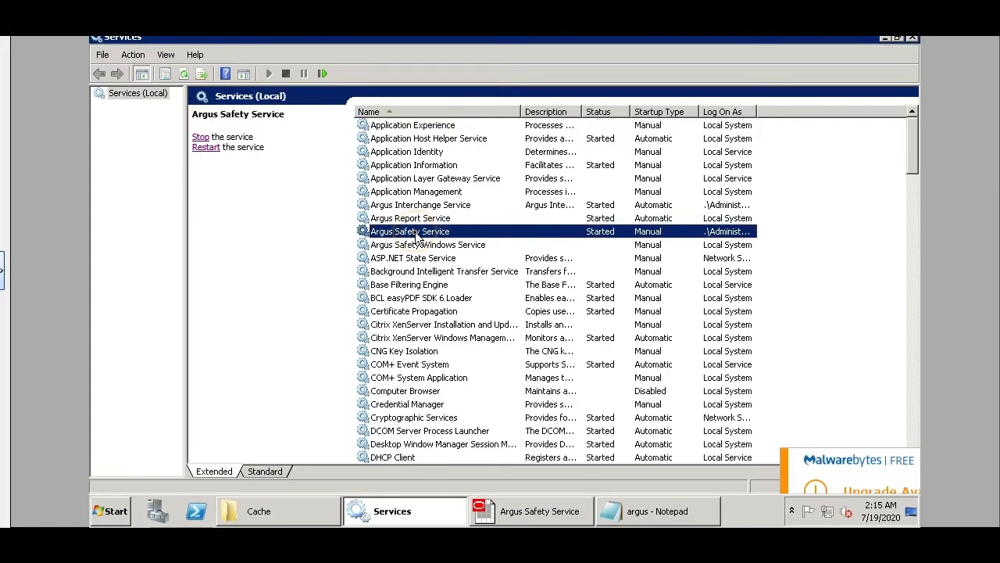
# Restart Argus Safety Service and close the old argus Notepad window.
pyautogui.click(200, 138)
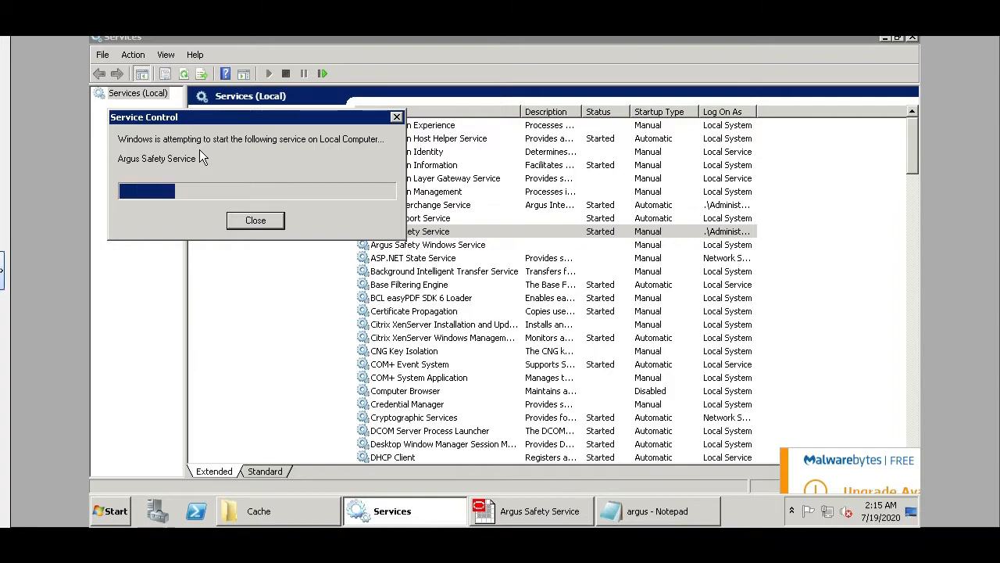
pyautogui.click(651, 517)
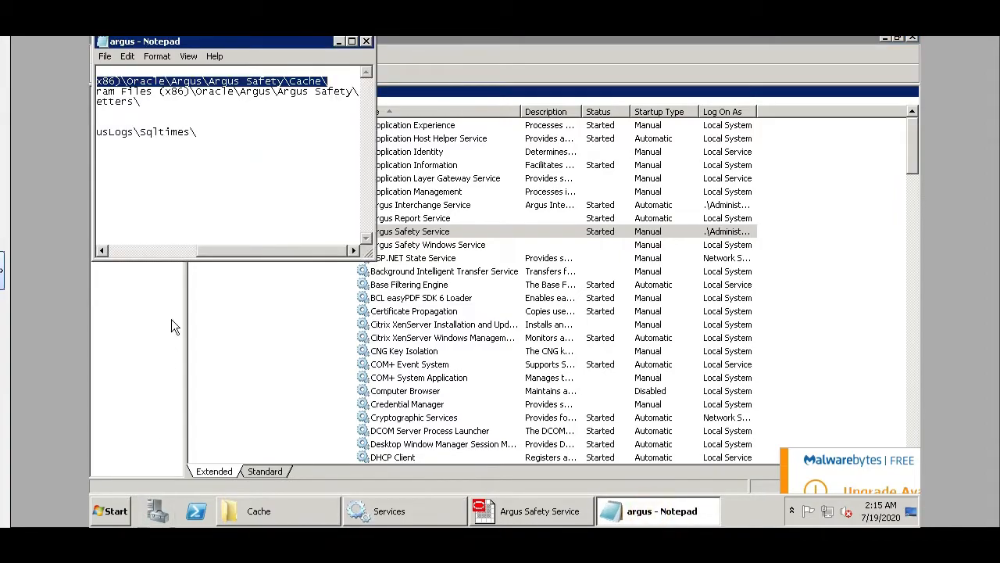
pyautogui.click(366, 41)
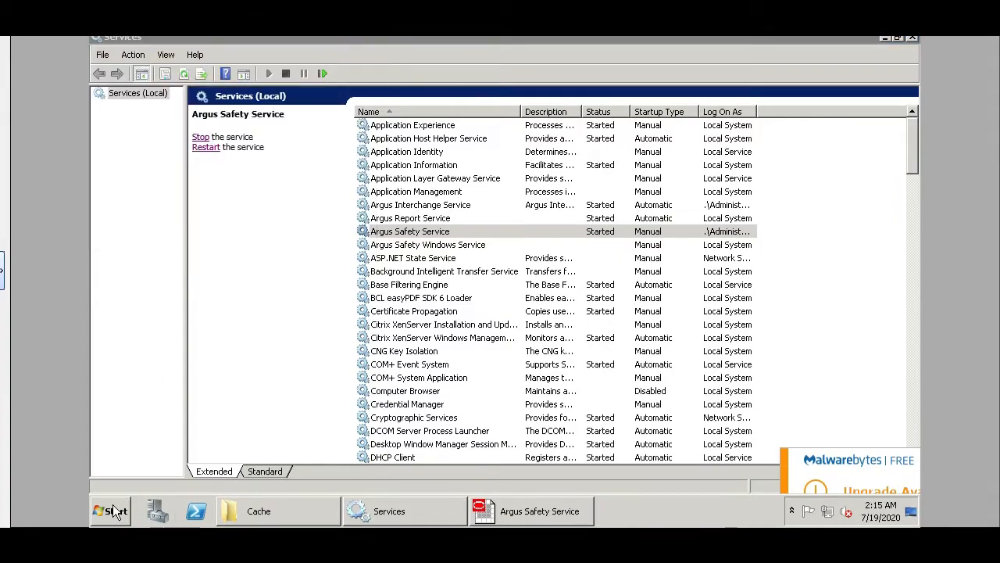
# Open argus.ini in Notepad and copy the CACHE folder path.
pyautogui.click(113, 512)
pyautogui.click(326, 421)
pyautogui.write('ar')
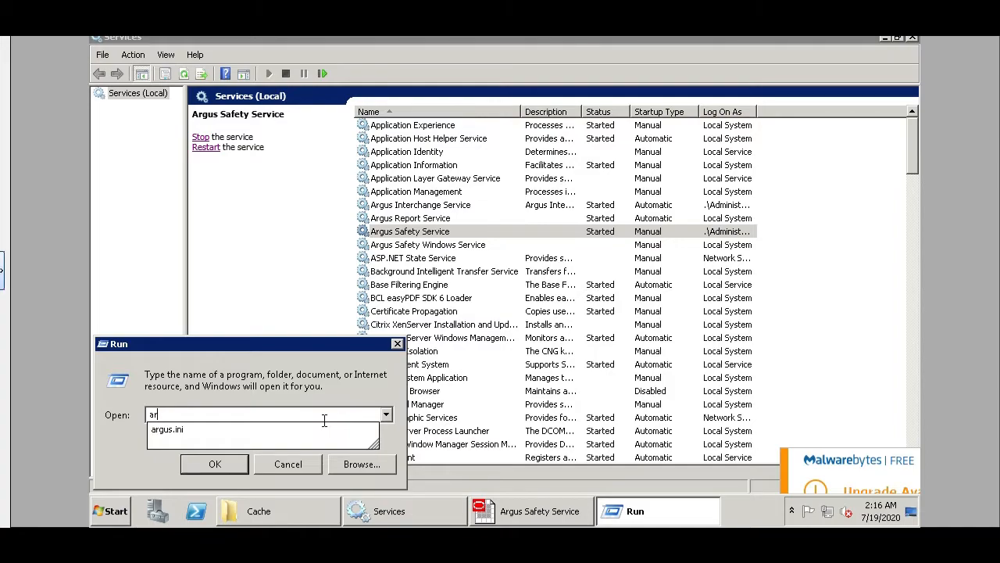
pyautogui.press('Down')
pyautogui.press('Return')
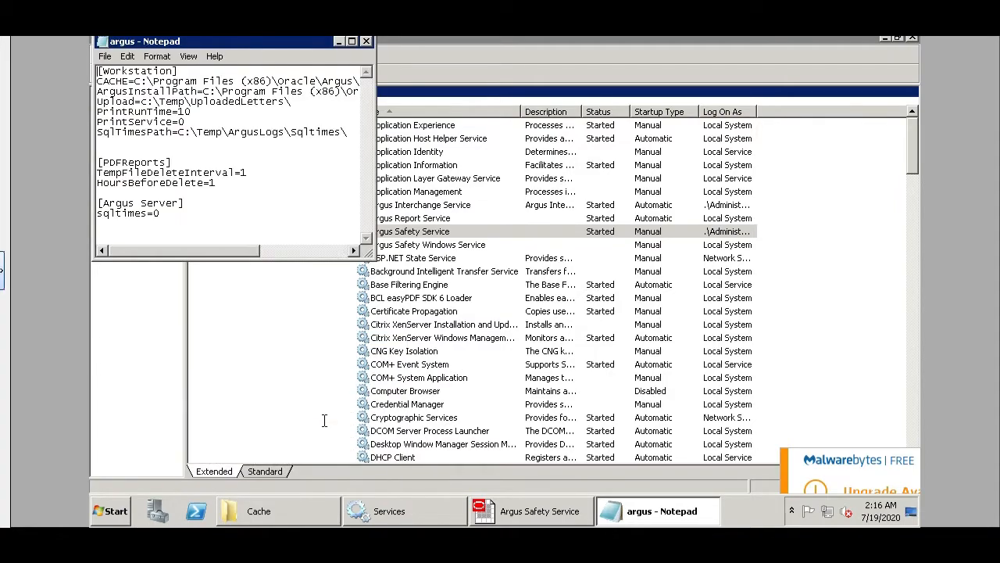
pyautogui.click(353, 42)
pyautogui.click(554, 332)
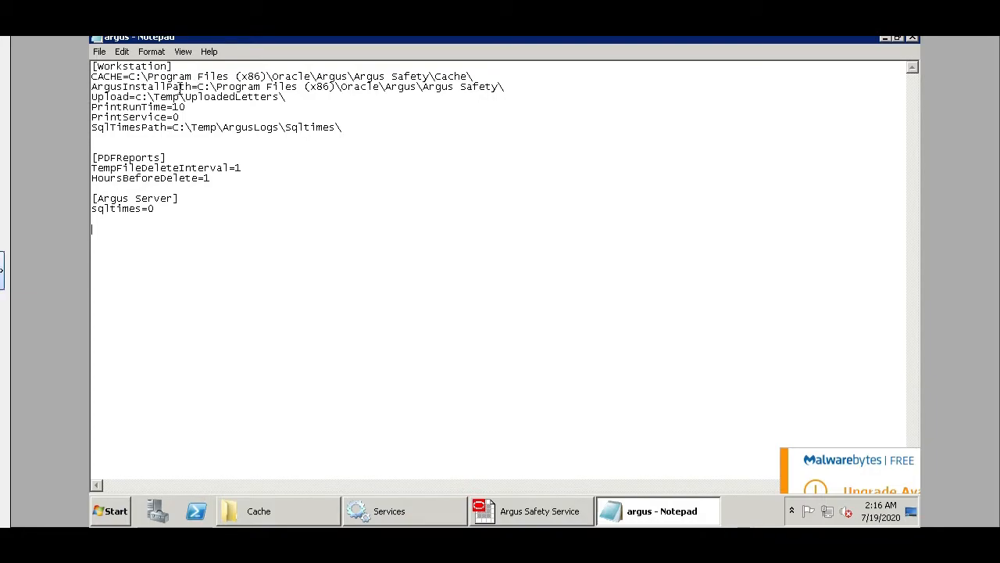
pyautogui.moveTo(129, 76); pyautogui.dragTo(487, 76)
pyautogui.hotkey('ctrl', 'c')
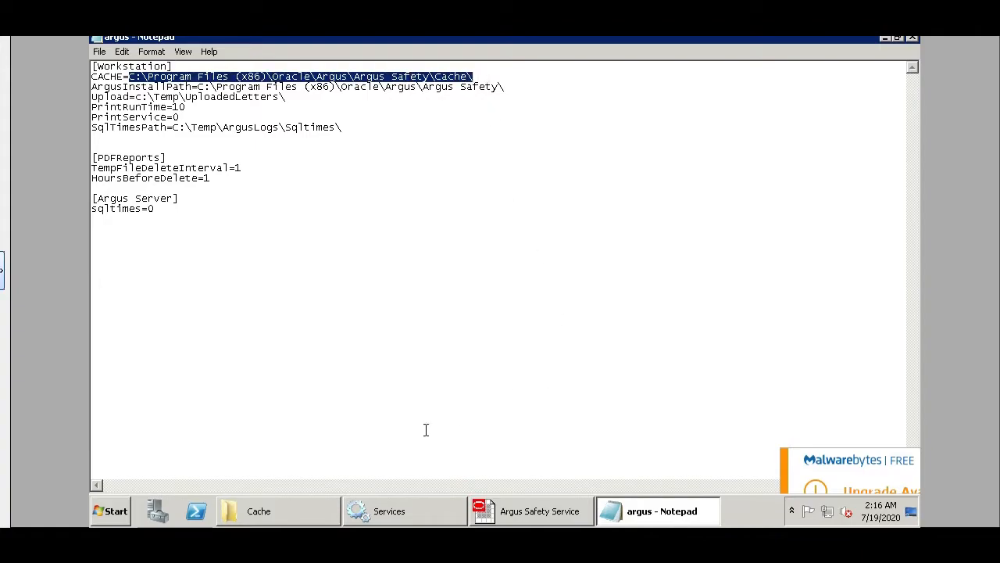
# Paste the Cache path into the Run dialog.
pyautogui.click(112, 512)
pyautogui.click(364, 417)
pyautogui.hotkey('ctrl', 'v')
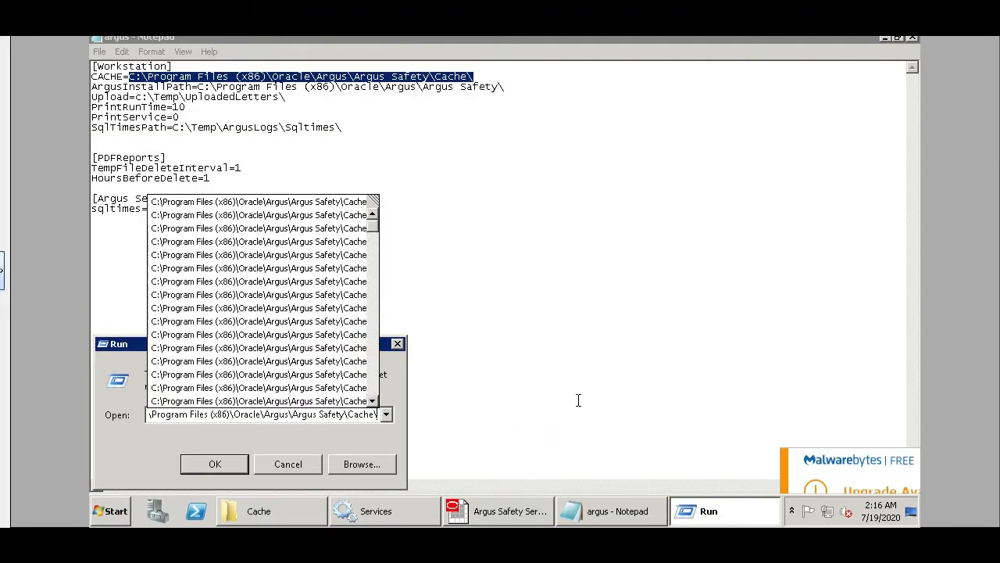
# Open the Cache folder and inspect the newest PDFs, including the 134 KB file from 2:16 AM.
pyautogui.click(242, 463)
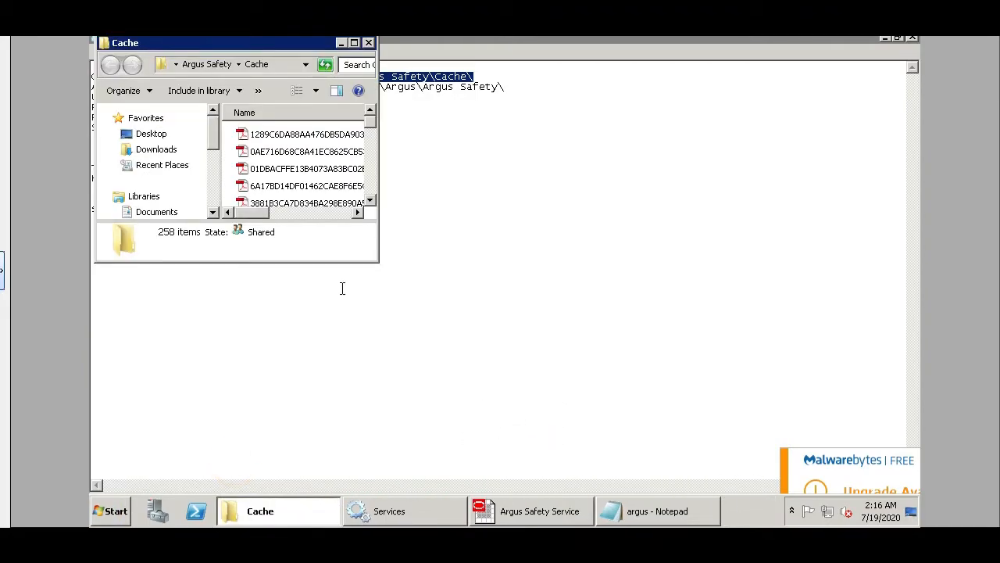
pyautogui.click(354, 42)
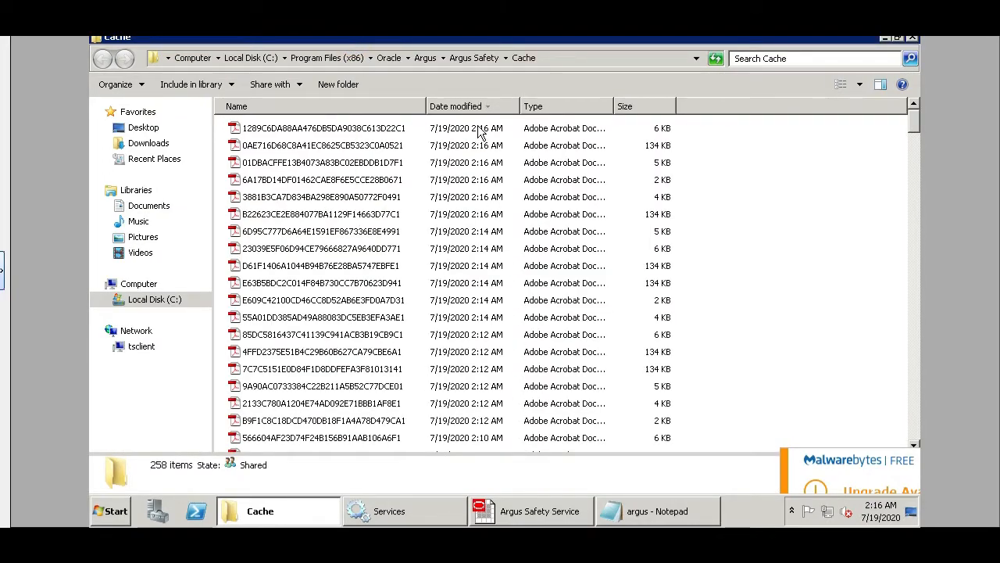
pyautogui.click(364, 128)
pyautogui.click(363, 163)
pyautogui.click(350, 148)
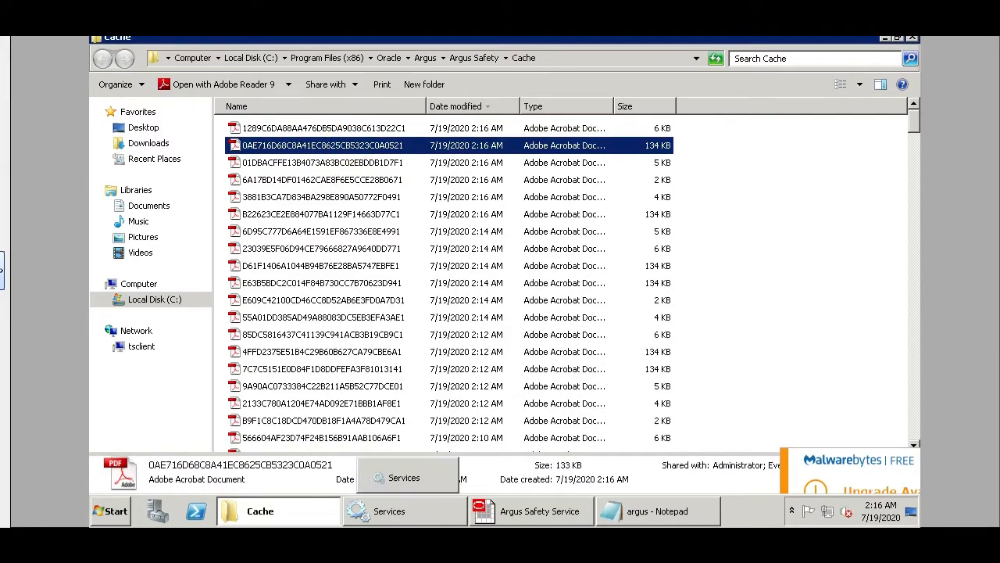
pyautogui.click(535, 511)
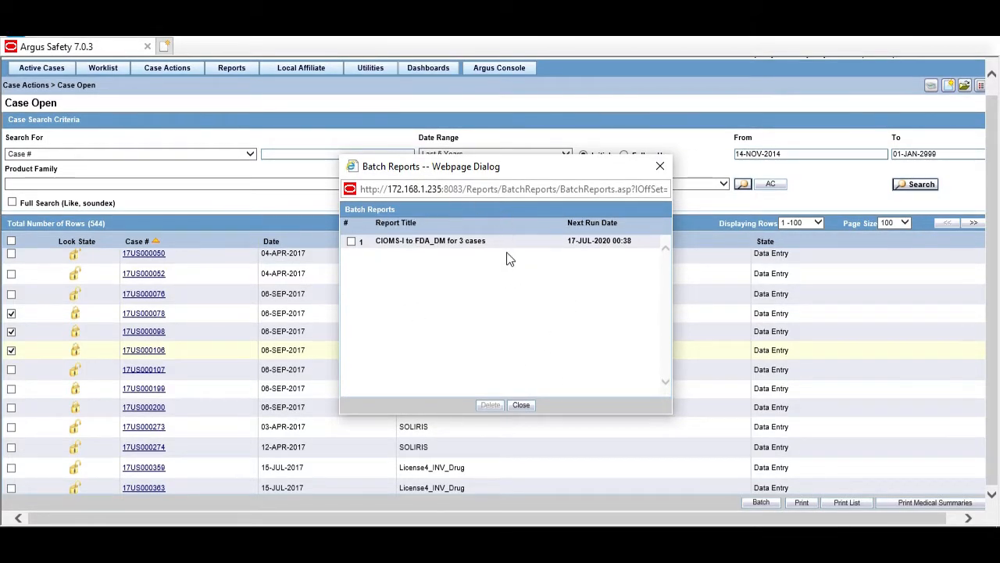
# Close Batch Reports and reopen it from Utilities to recheck the scheduled reports.
pyautogui.click(520, 406)
pyautogui.click(372, 69)
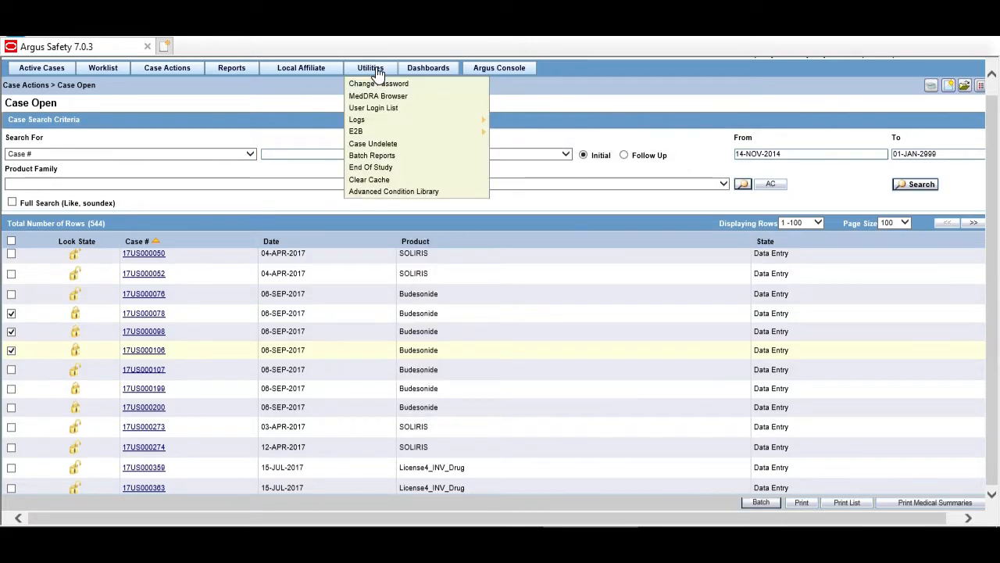
pyautogui.click(386, 157)
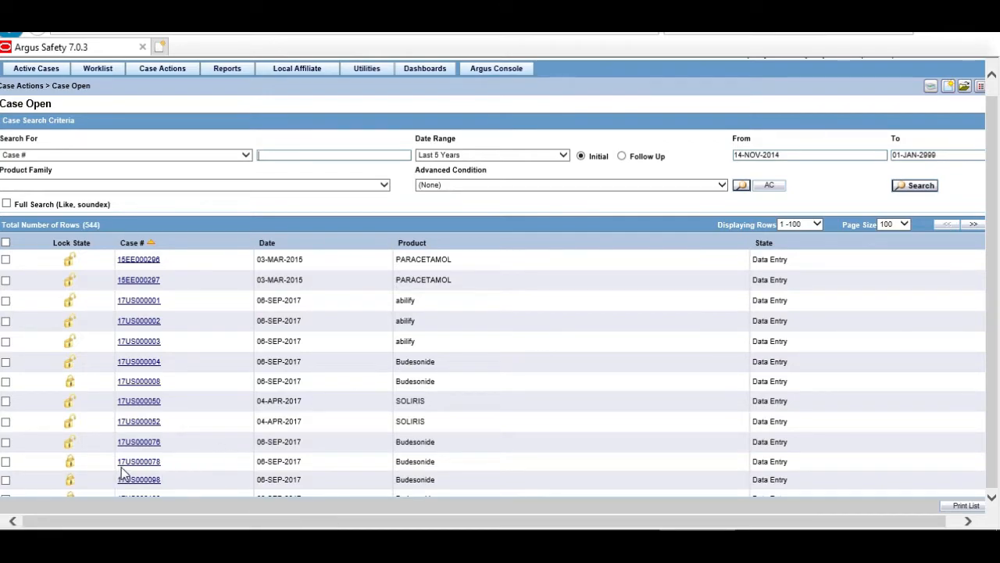
pyautogui.click(149, 464)
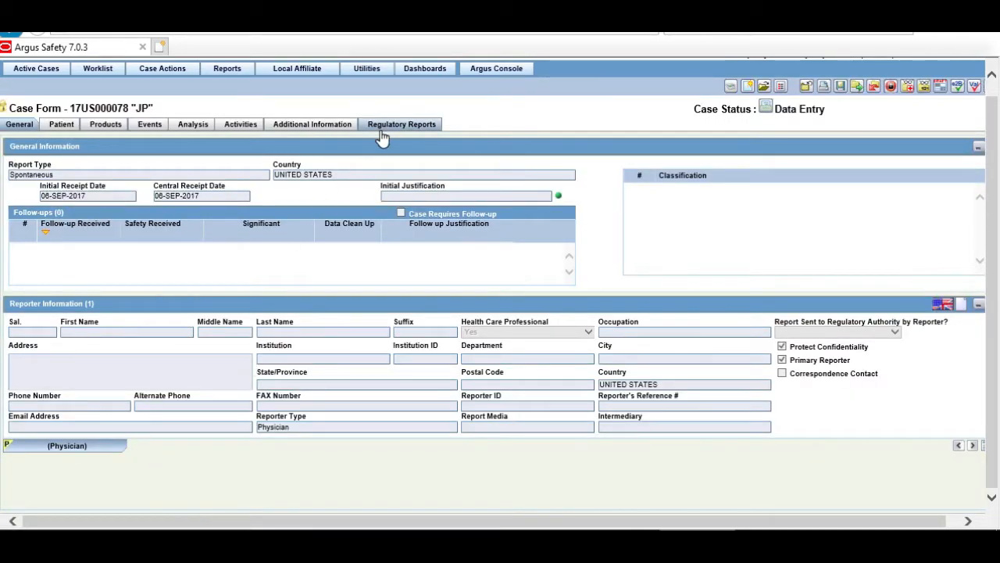
pyautogui.click(433, 128)
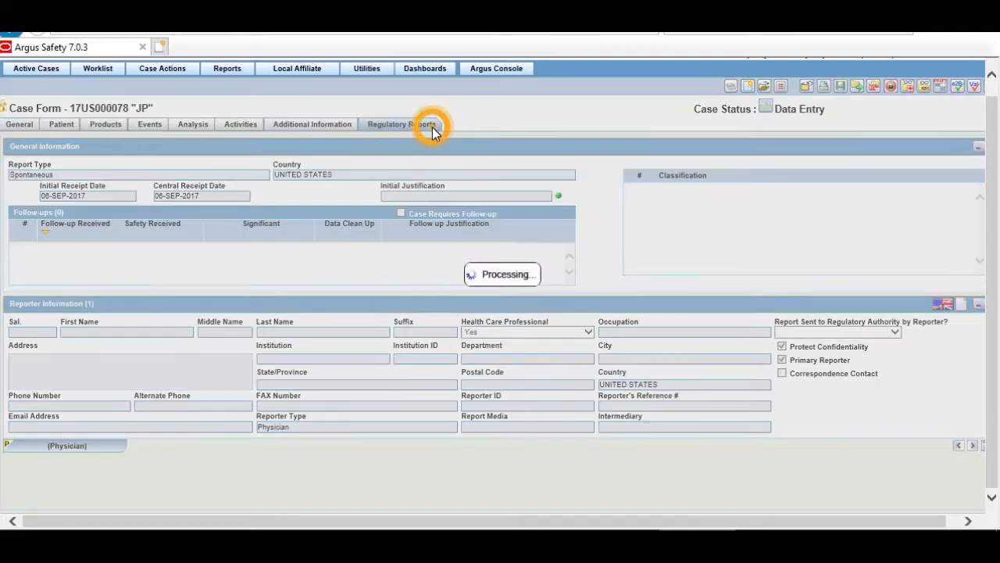